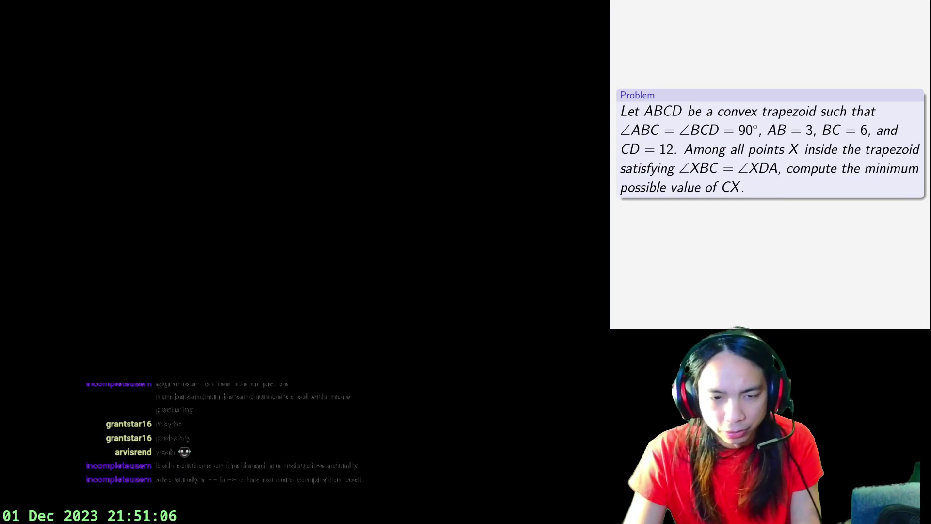
Switch to the GeoGebra Classic window with its empty construction grid.
key(alt+Tab)
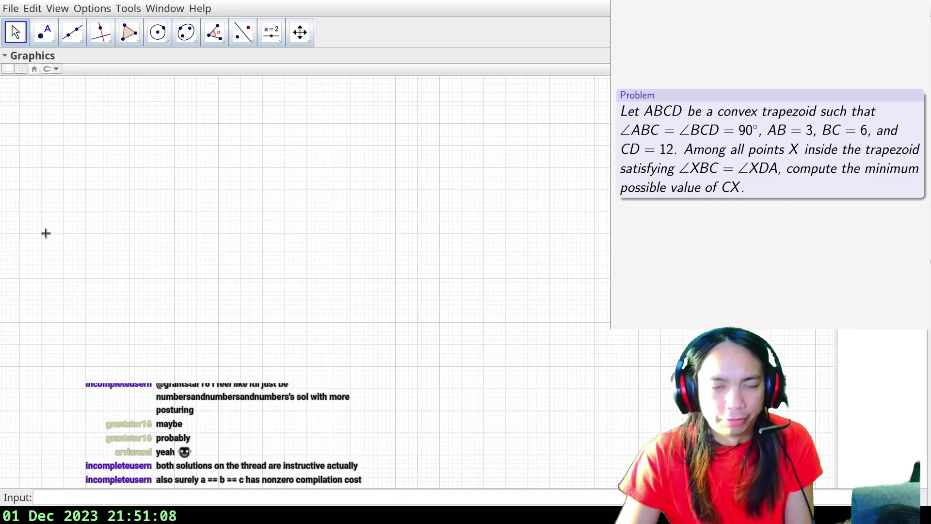
Enter points C=(0,0), B=(0,6), A=(3,6), D=(12,0) and polygon ABCD.
click(104, 34)
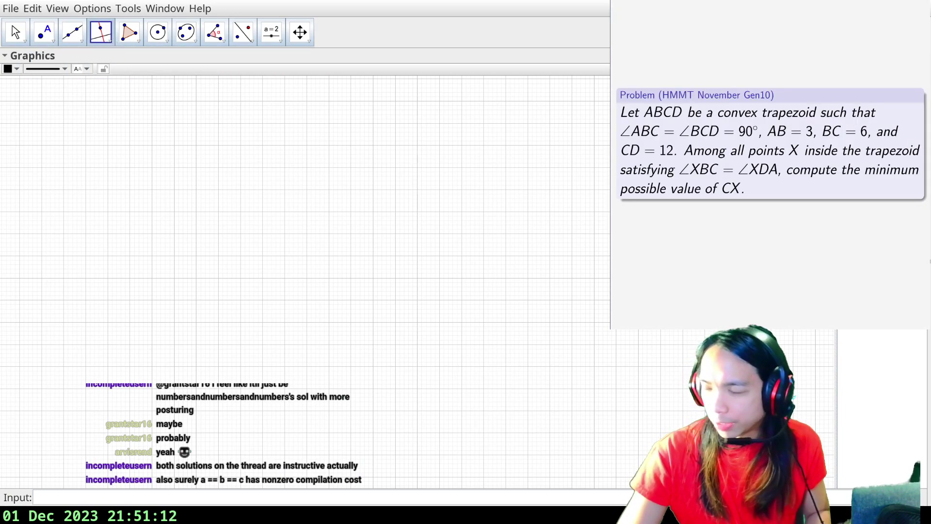
text(C=(0,0))
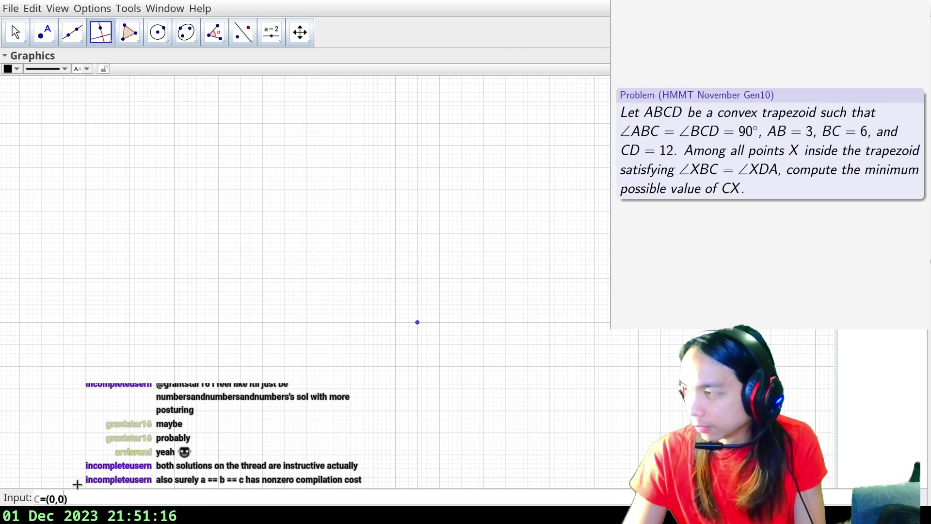
key(Return)
text(B=(0,)
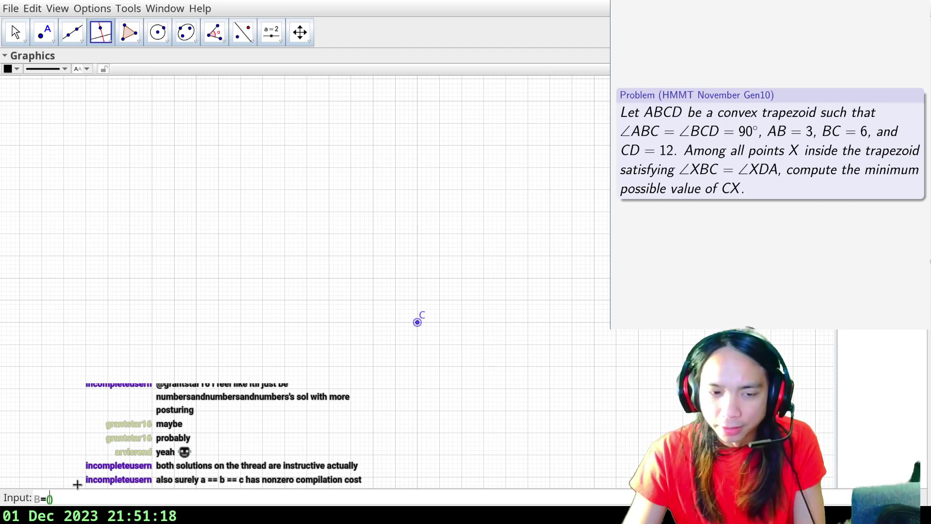
text(6)
key(Return)
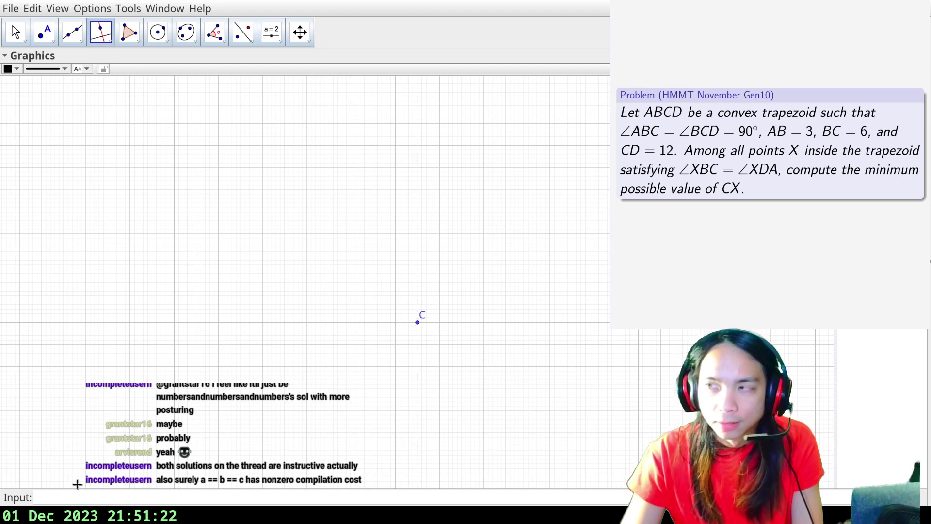
text(A=(3,6))
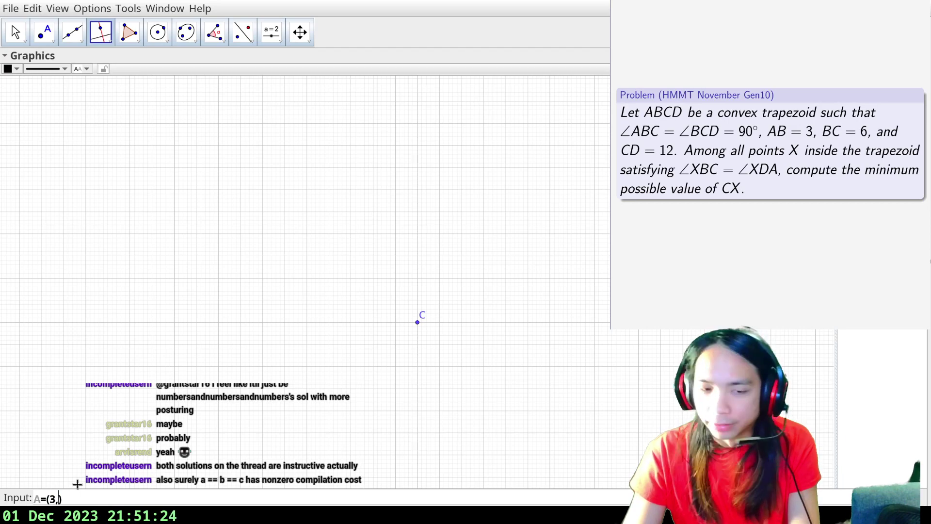
key(Return)
text(D=(12,0)
key(Return)
text(ABCD=Polygo)
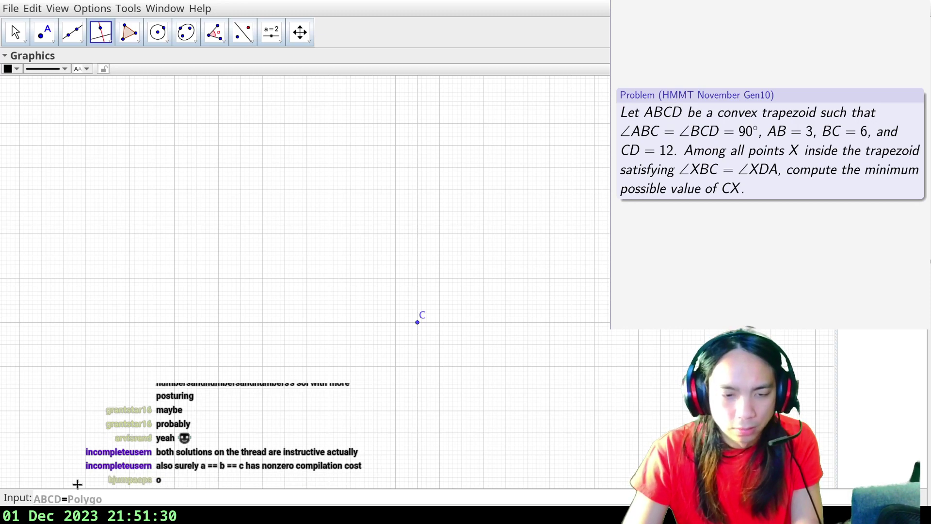
text(n(A,B,C,D)
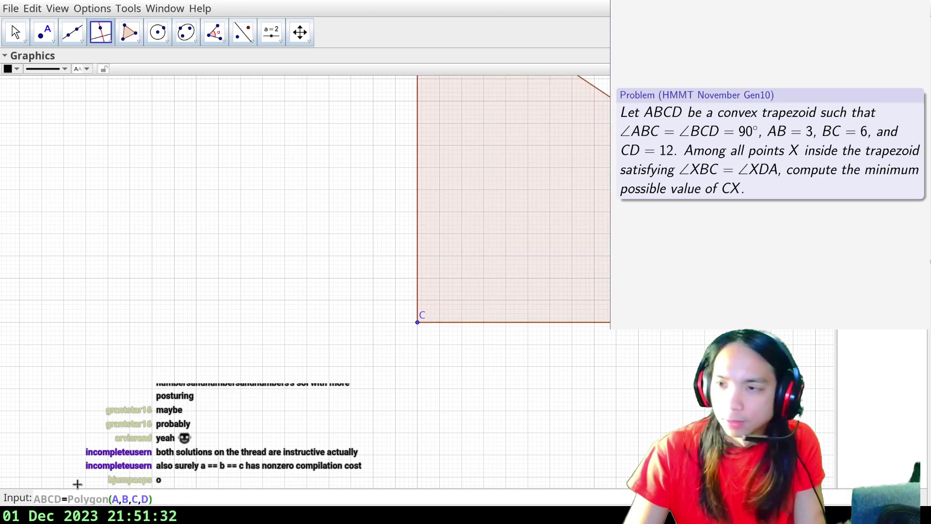
key(Return)
Zoom out and pan the canvas until all four vertices of trapezoid ABCD show.
scroll(311, 252, down, 2)
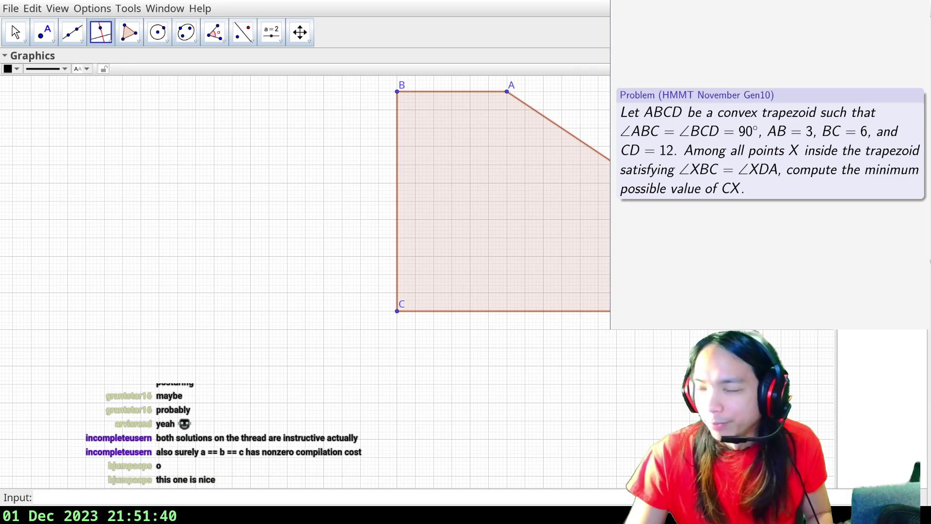
click(300, 32)
drag(559, 126, 385, 184)
drag(213, 412, 121, 405)
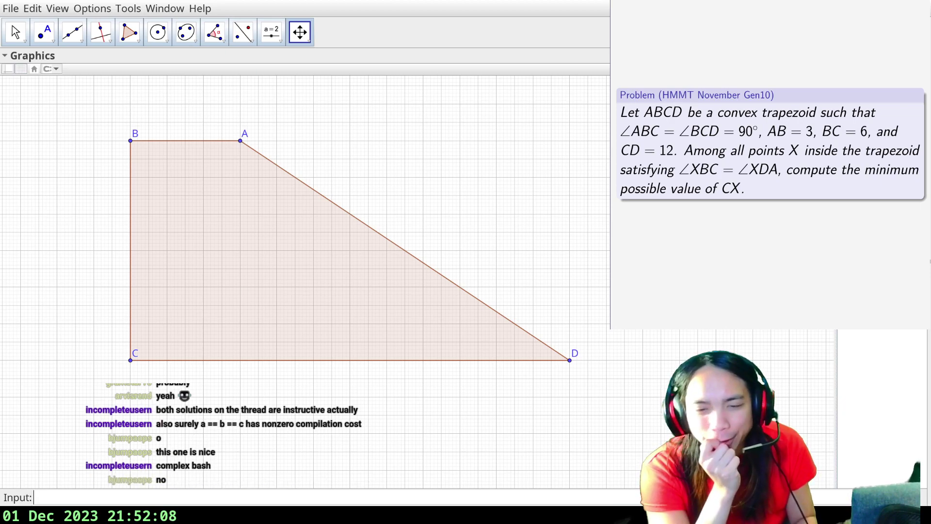
drag(383, 118, 434, 154)
Create E=Intersect(Line(C,B),Line(A,D)), the meeting point of lines CB and AD.
click(257, 501)
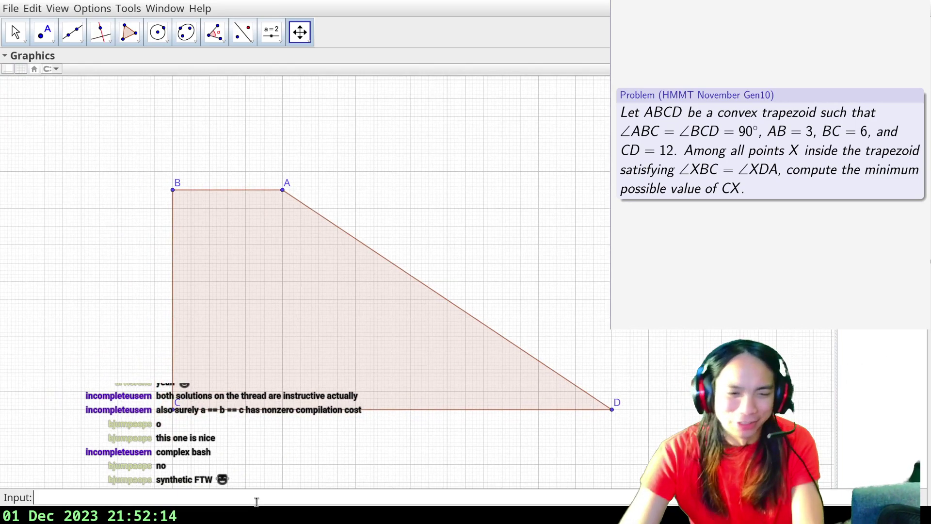
text(E=Intersect)
text((Line(C,B),)
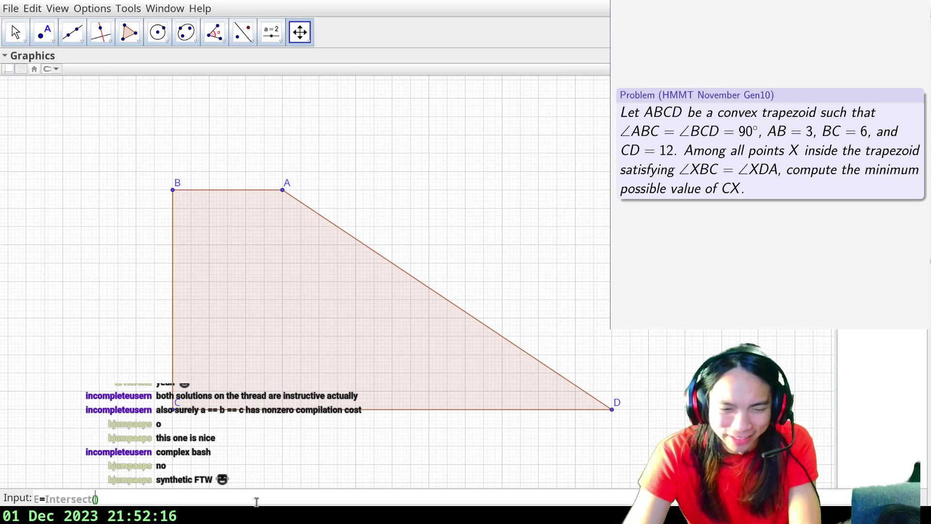
text(Line(A,D))
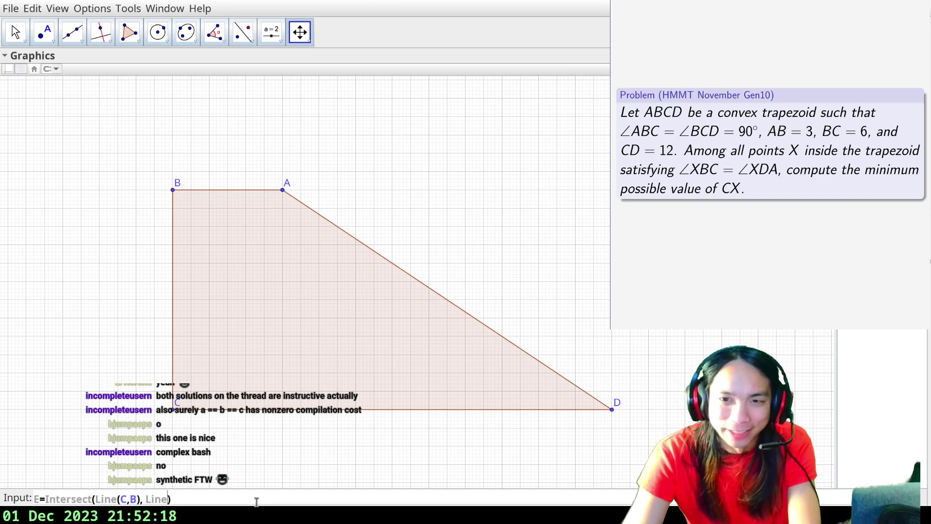
key(Return)
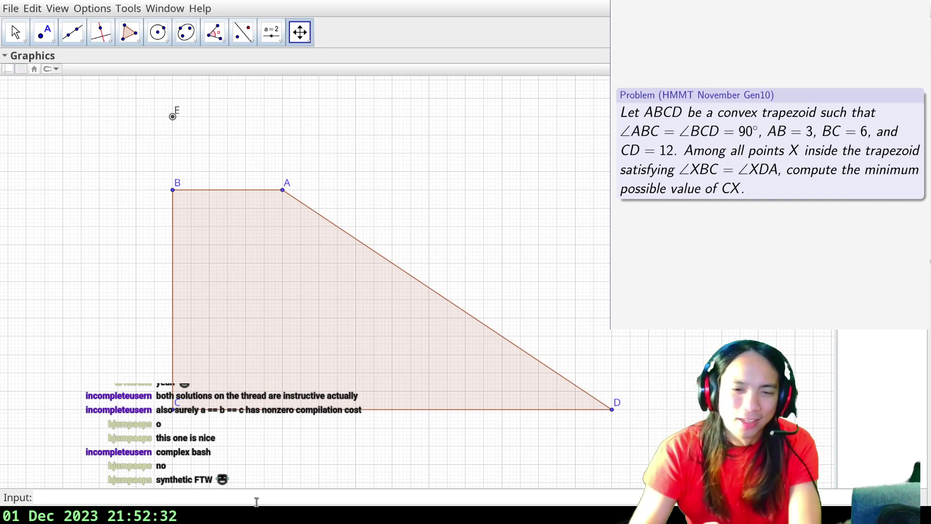
Create midpoint M of CD and point Y on PerpendicularBisector(B,C).
text(M=Midpoin)
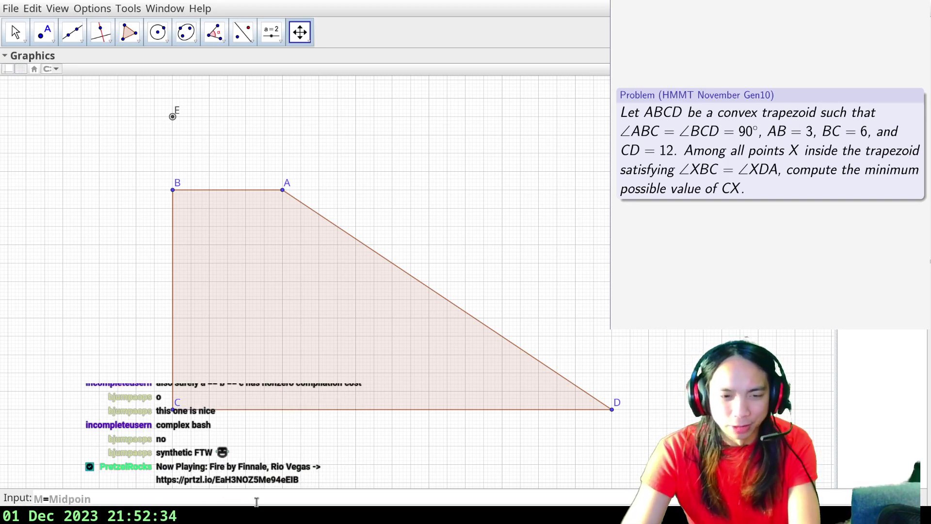
text(t(C,D)
key(Return)
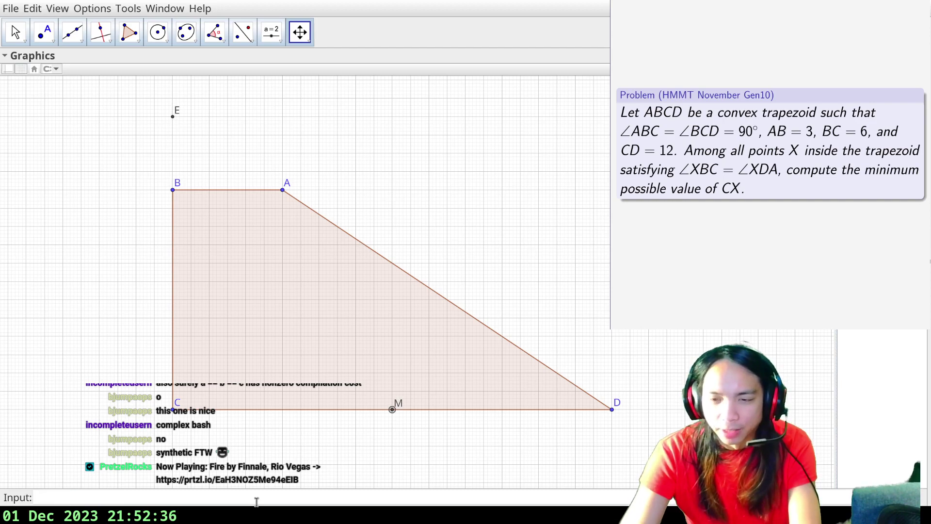
text(Y=)
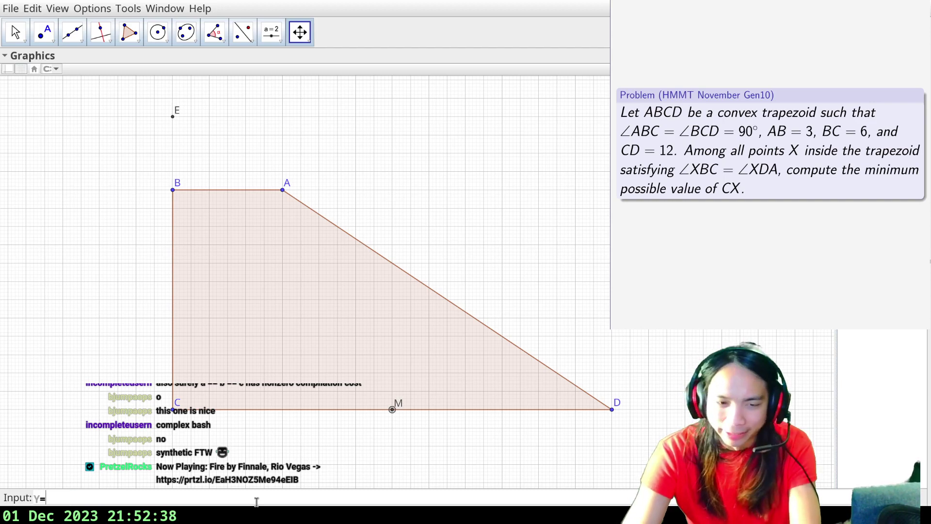
text(Point(Per)
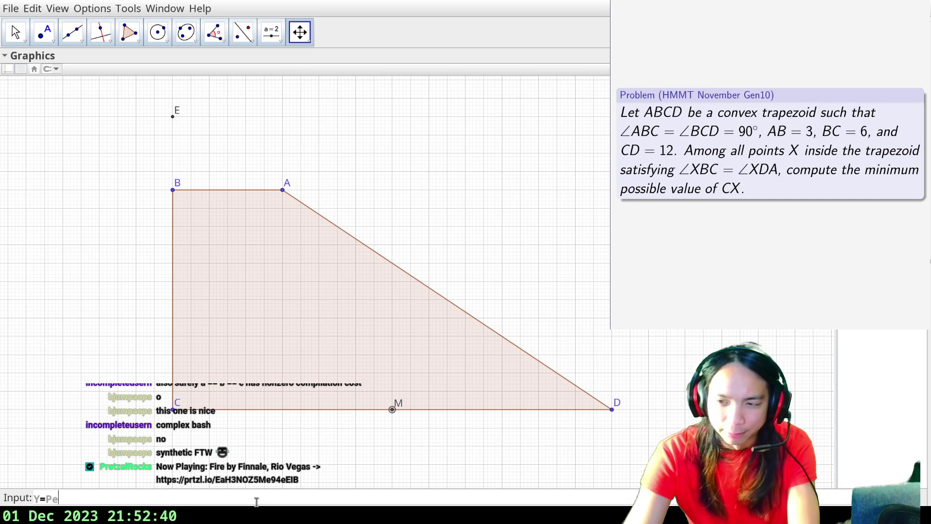
text(pendicularBisector(B,C)
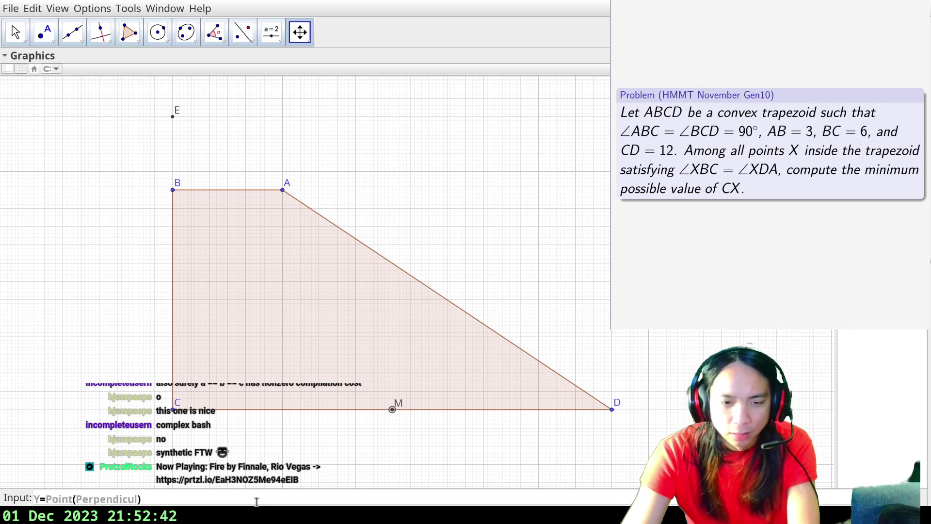
text())
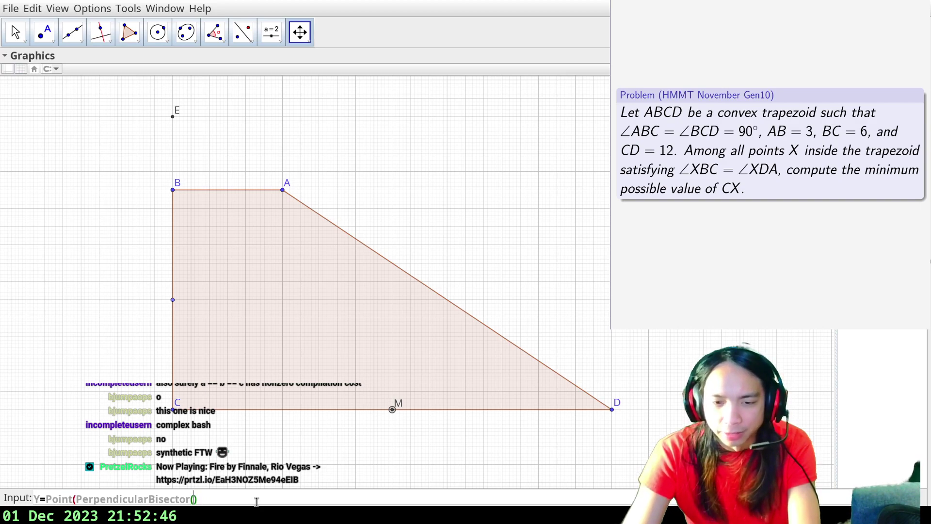
key(Return)
Drag point Y upward from M into the trapezoid.
click(15, 32)
click(393, 410)
click(406, 437)
drag(393, 410, 393, 317)
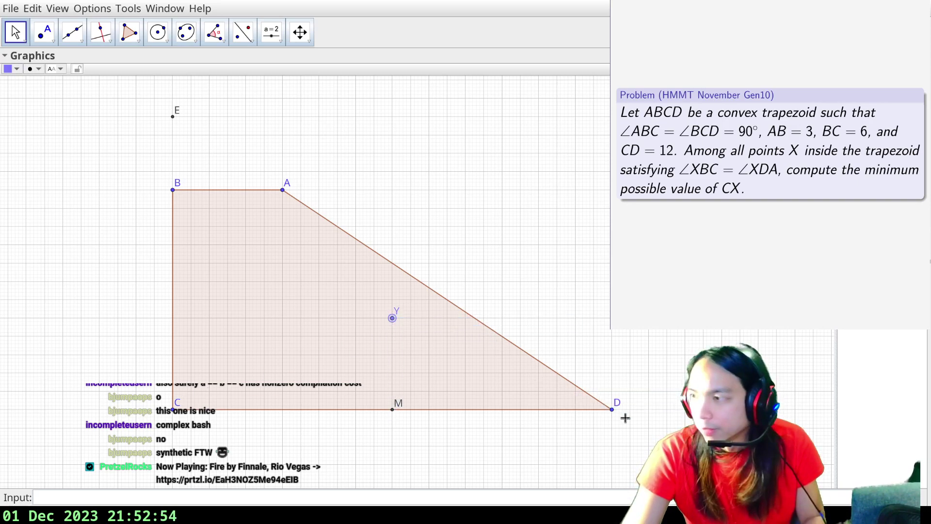
Draw segments EA and EB to form triangle EBA.
click(192, 500)
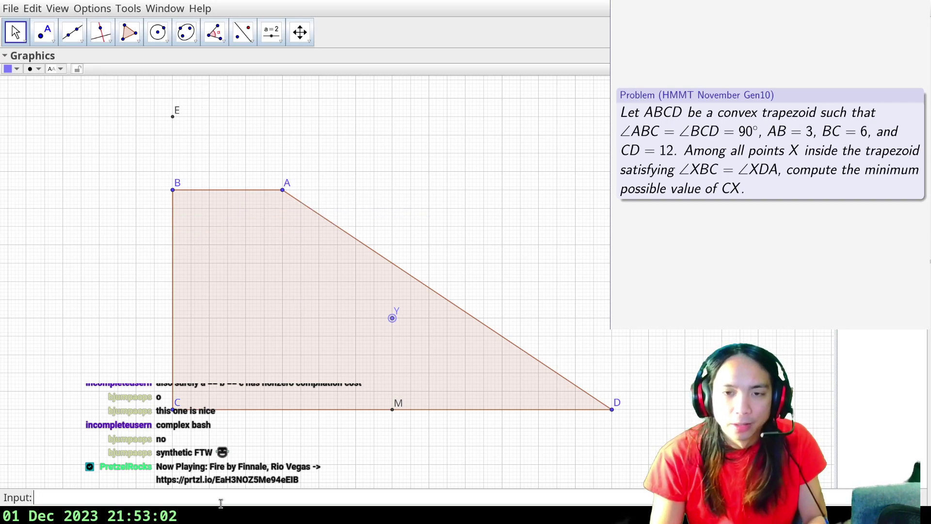
text(ABE=Pol)
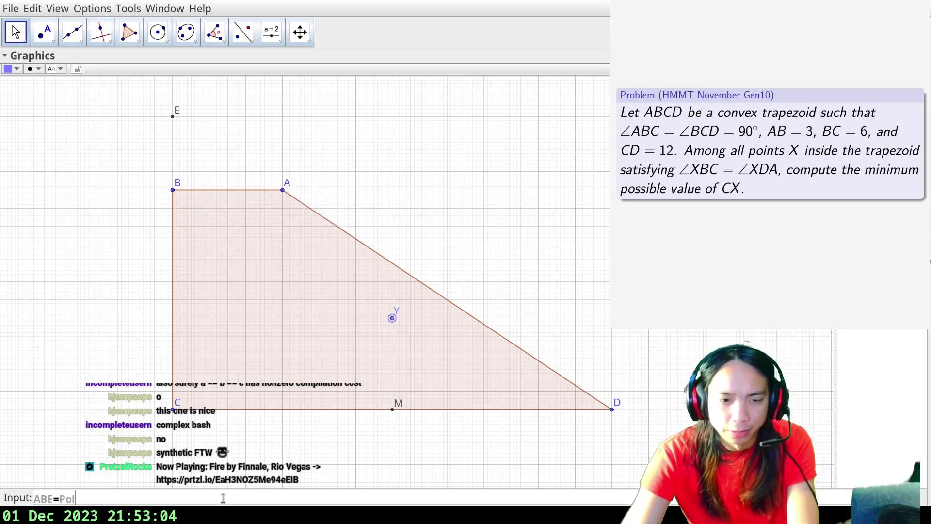
text(ygon()A,B,)
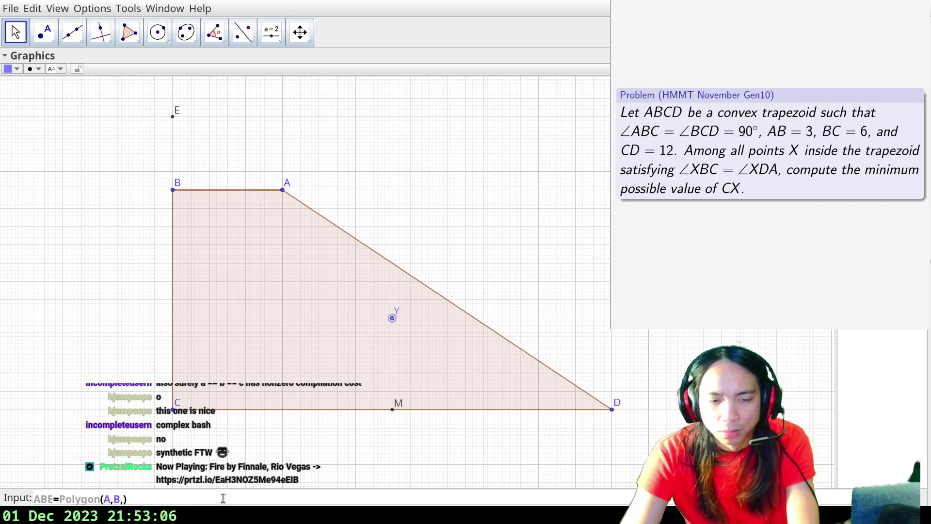
key(ctrl+a)
text(AB=)
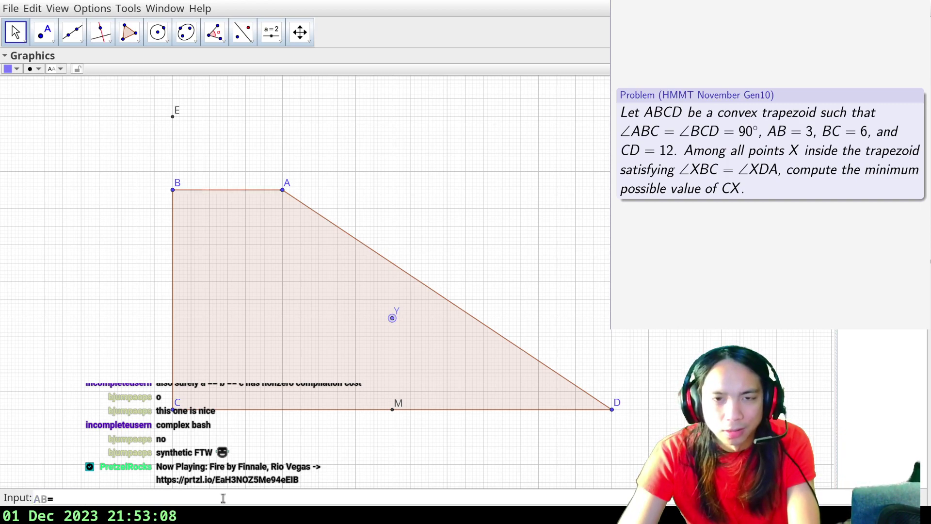
key(BackSpace)
key(BackSpace)
text(Ea)
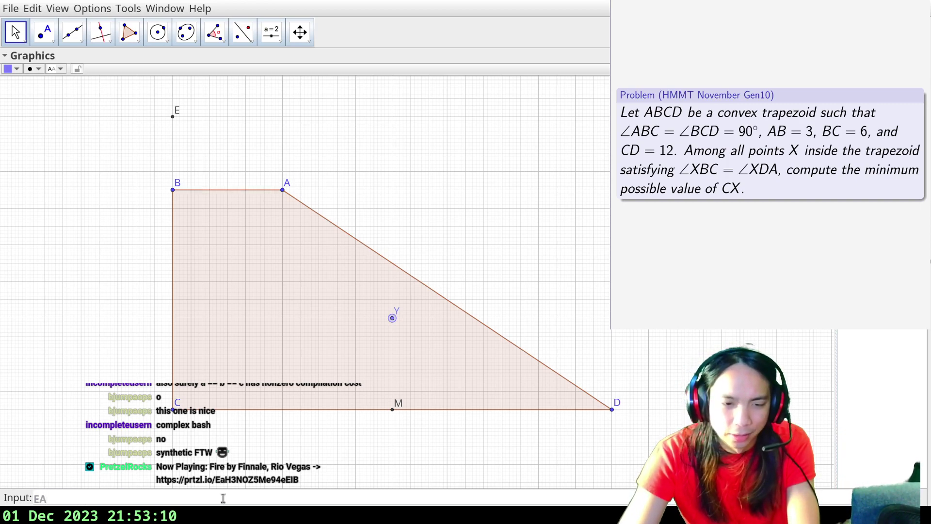
text(Segment(E,A))
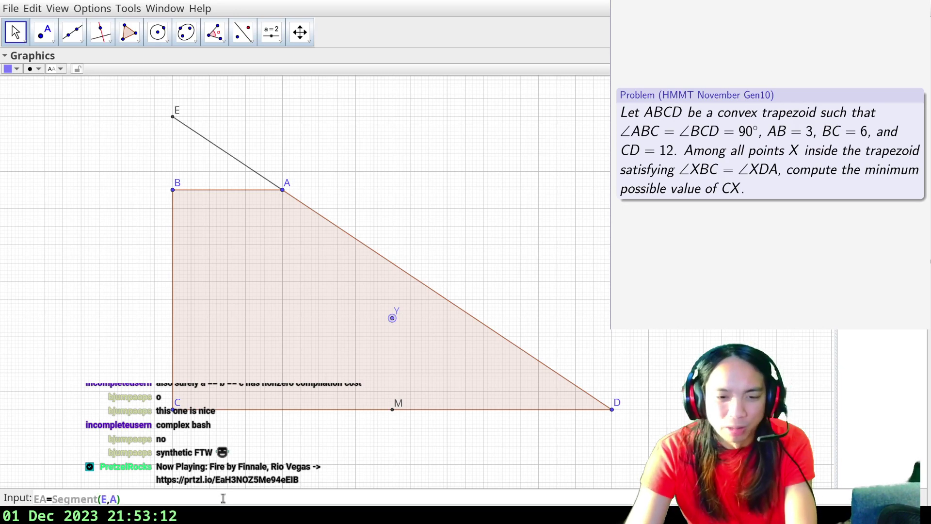
key(Return)
text(EB=Segm)
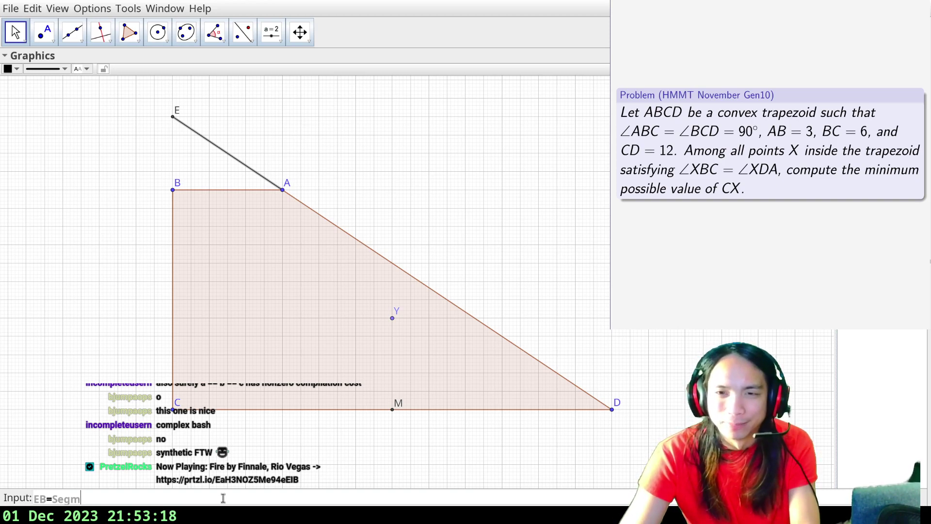
text(ent(E,B))
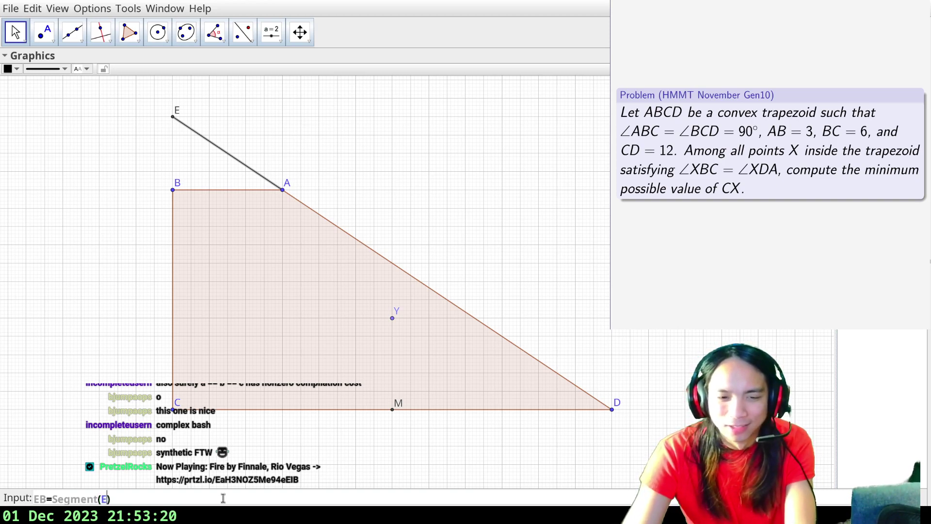
key(Return)
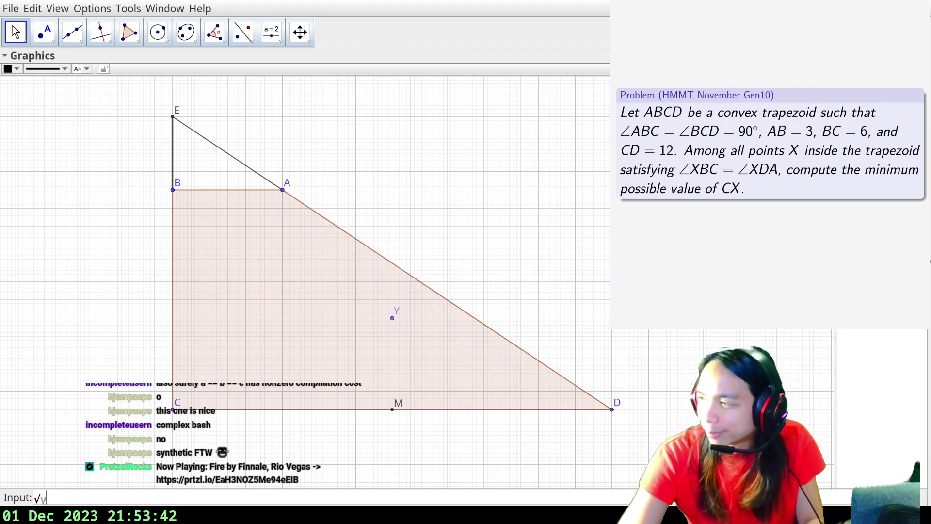
Remove the helper point Y with Delete(Y).
click(187, 499)
key(BackSpace)
key(BackSpace)
text(Delete(Y))
key(Return)
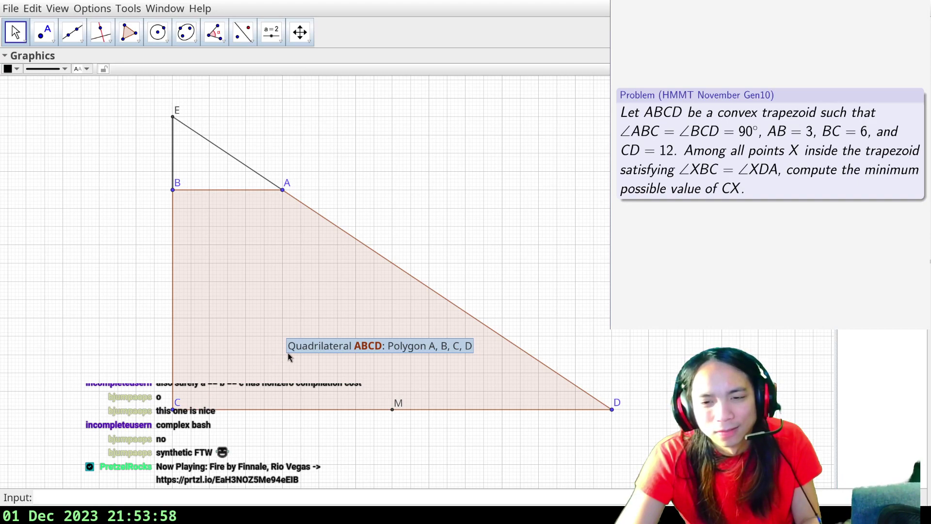
click(276, 496)
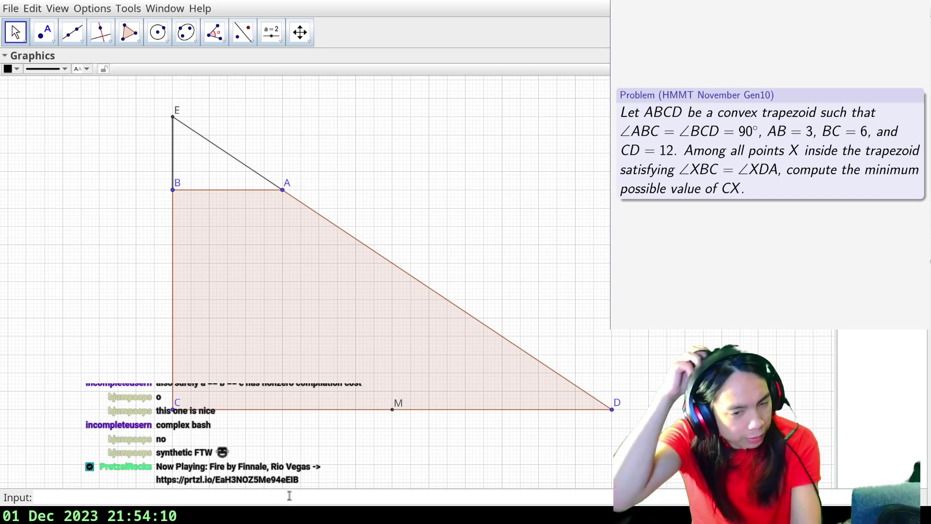
Create point P on segment CD and slide it right of C.
text(P=Point()
text(Line()
key(BackSpace)
key(BackSpace)
key(BackSpace)
key(BackSpace)
key(BackSpace)
text(Segment(C,)
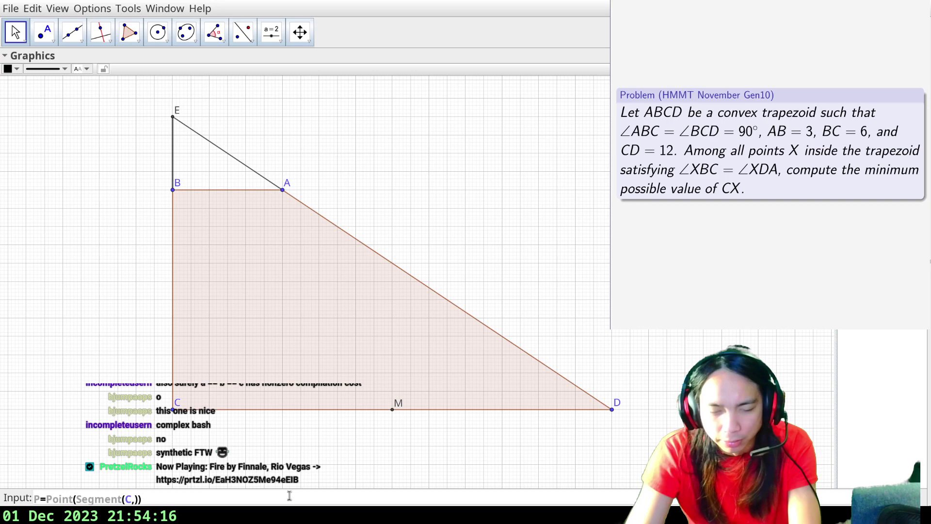
text(D)
key(Return)
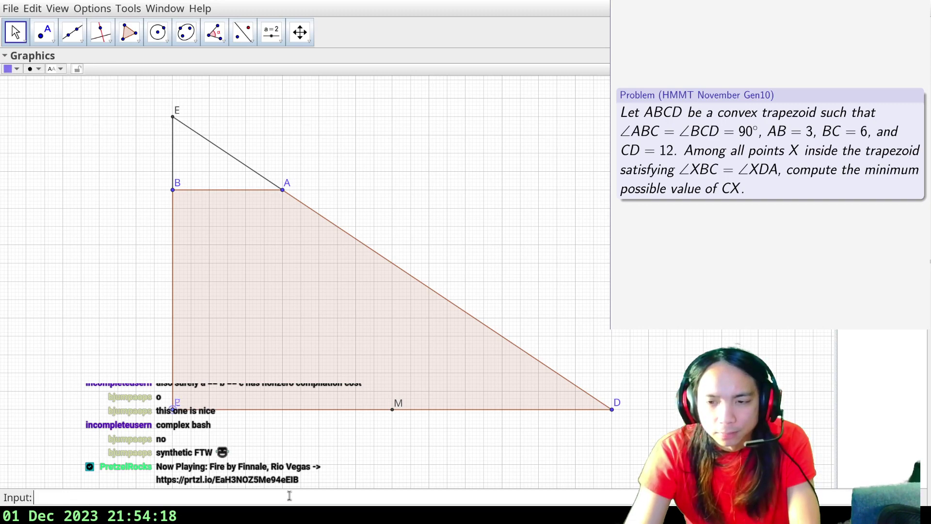
drag(177, 412, 270, 417)
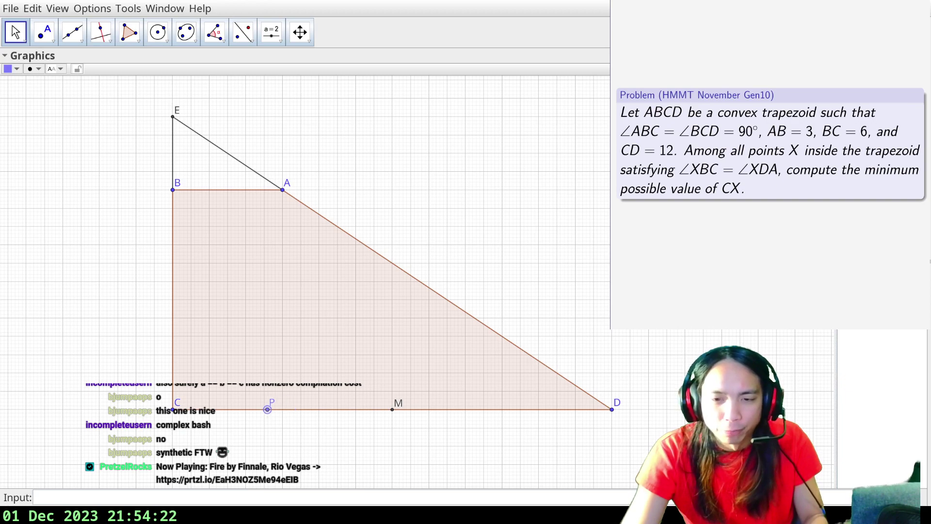
Draw segment BP from B to P.
click(173, 496)
text(BP=Segem)
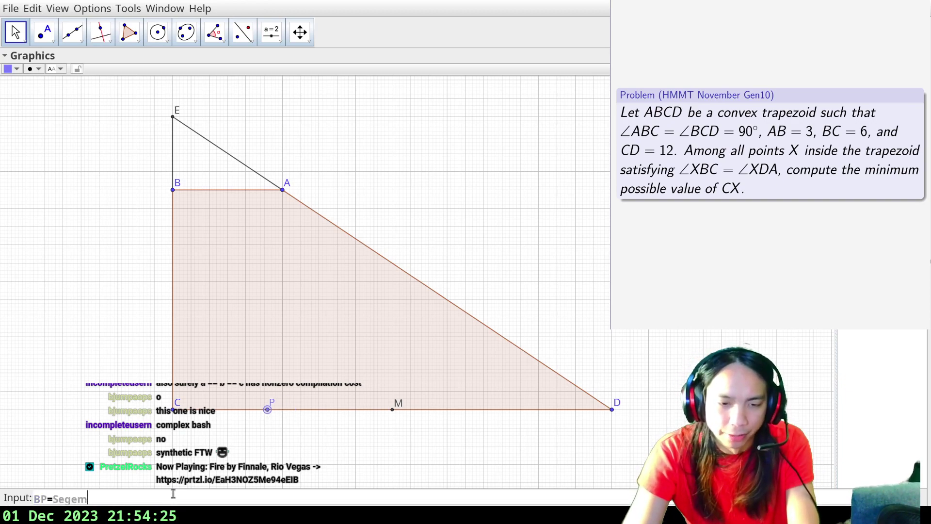
key(BackSpace)
key(BackSpace)
text(ment(B,P))
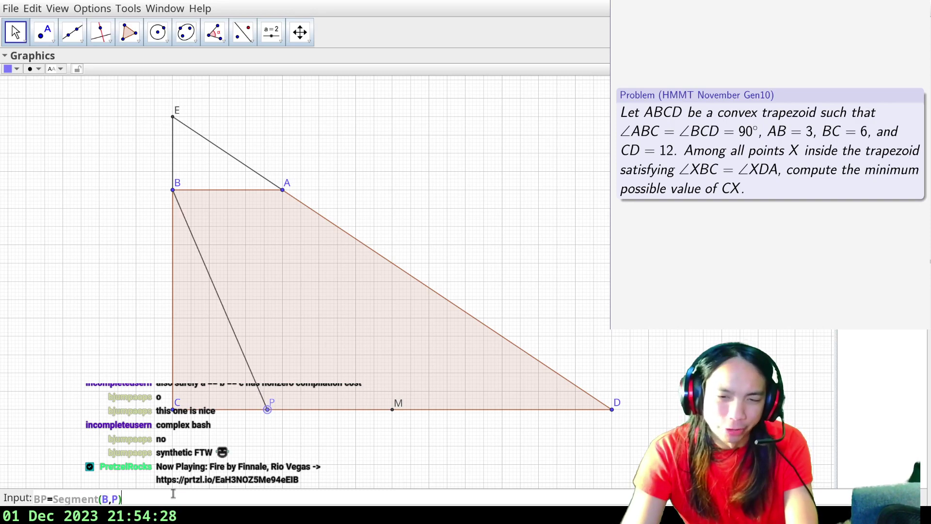
key(Return)
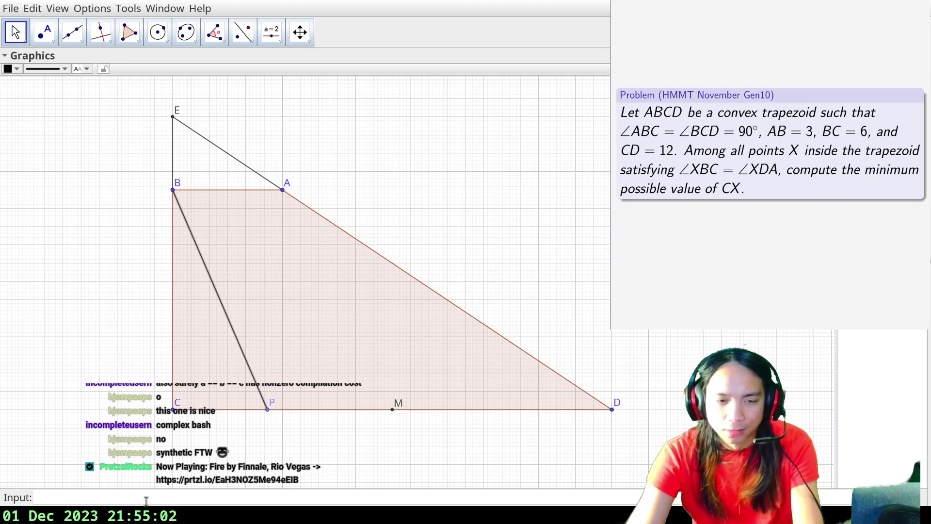
Define A'=Rotate(A, Angle(C,B,P), D), correcting the argument order.
text('=Rotate)
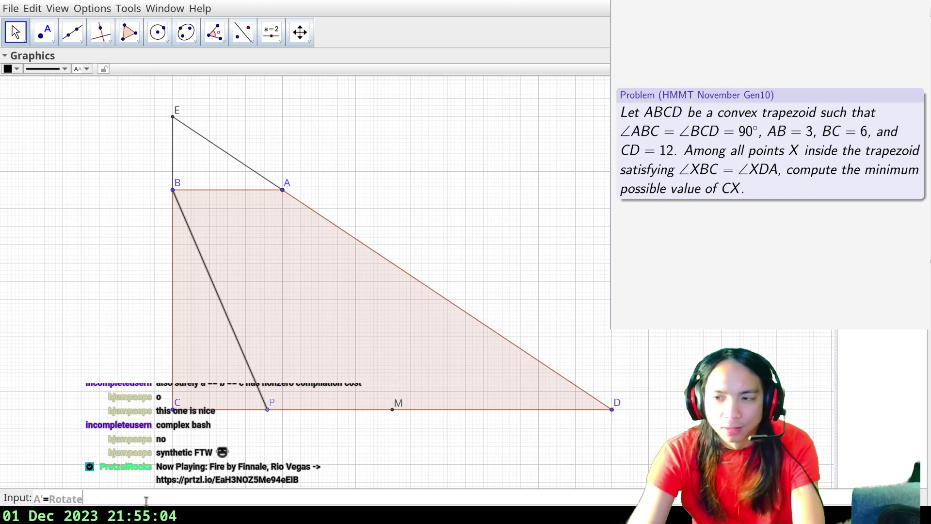
text((A, D, Angle()
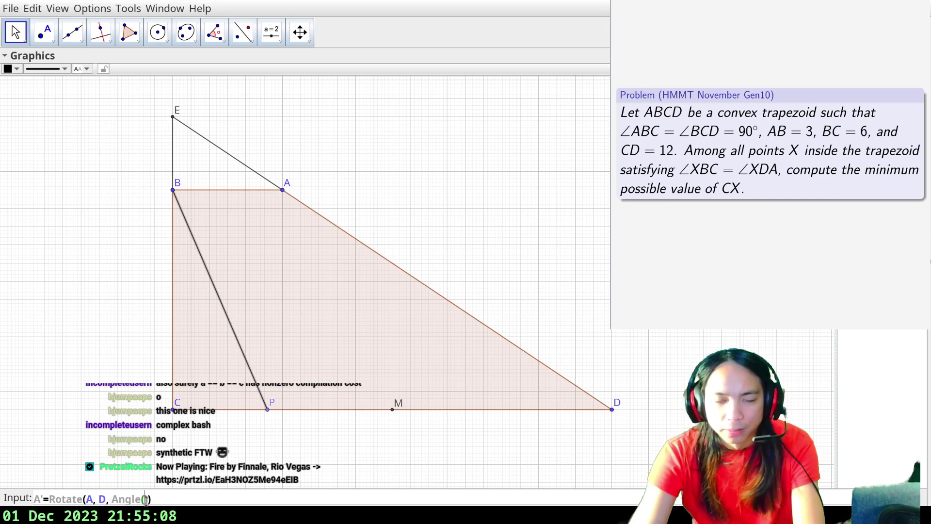
text(P,B,C)
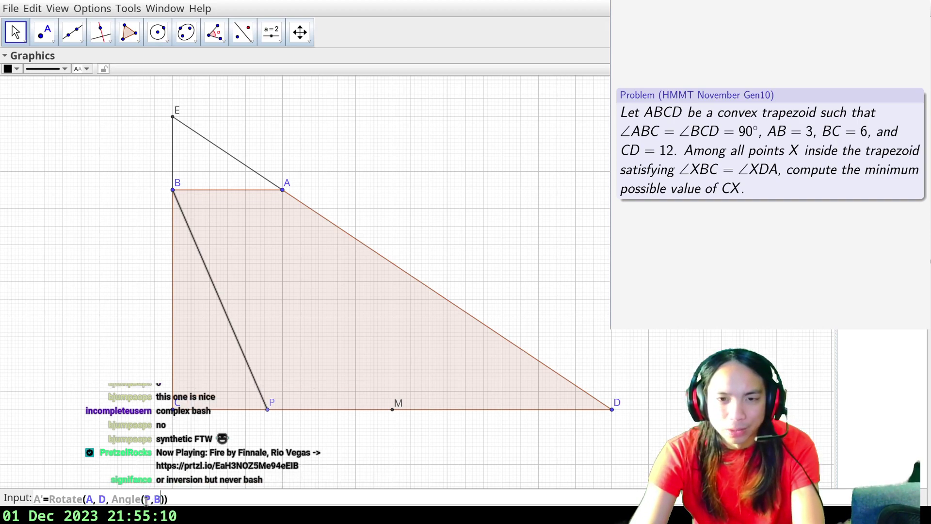
key(Return)
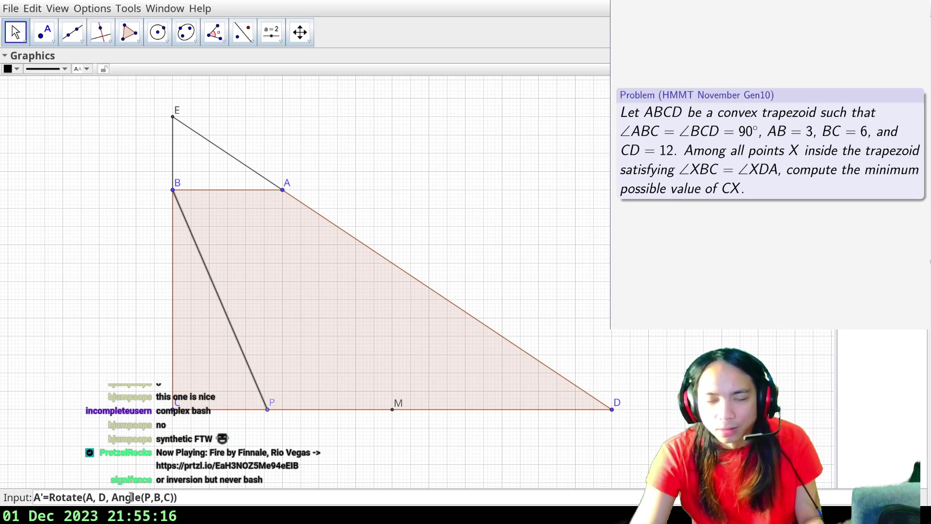
click(420, 307)
click(106, 498)
key(BackSpace)
key(Delete)
key(Delete)
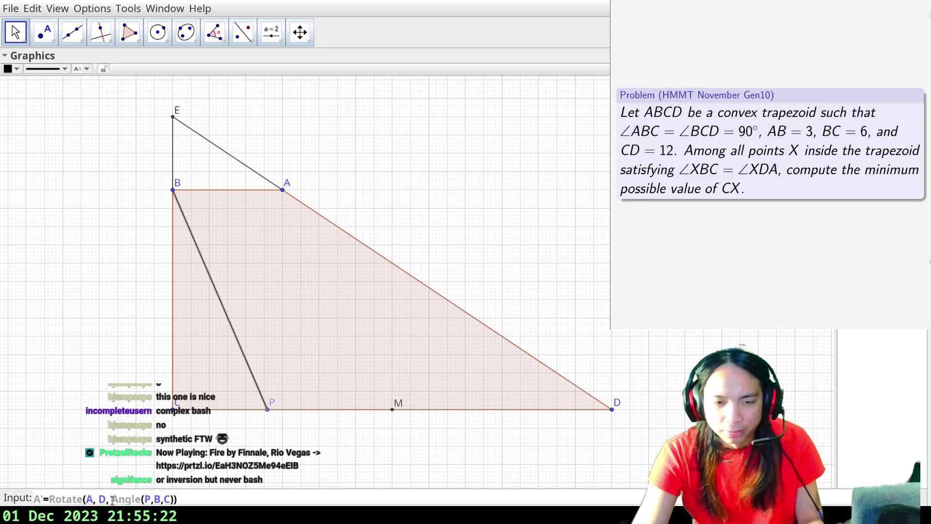
key(End)
key(Left)
text(, D)
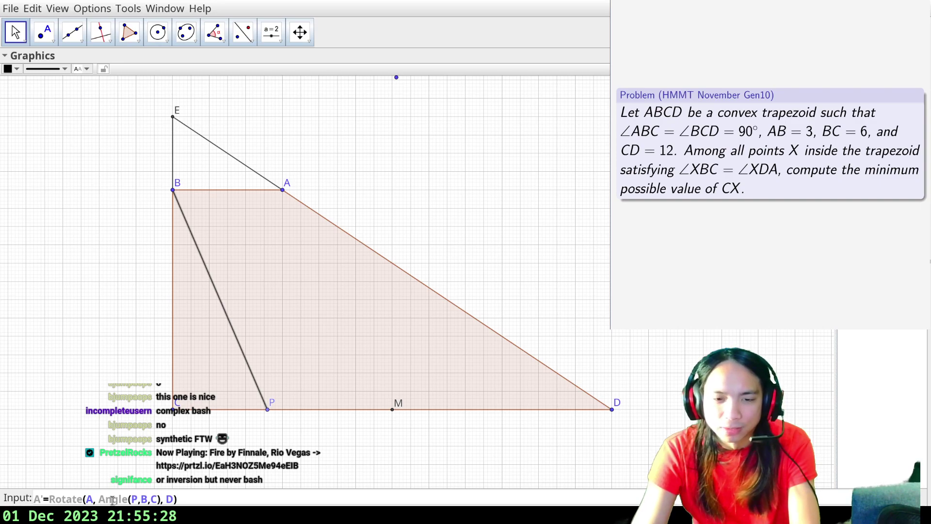
key(BackSpace)
key(BackSpace)
key(BackSpace)
key(BackSpace)
key(BackSpace)
text(C,B,P)
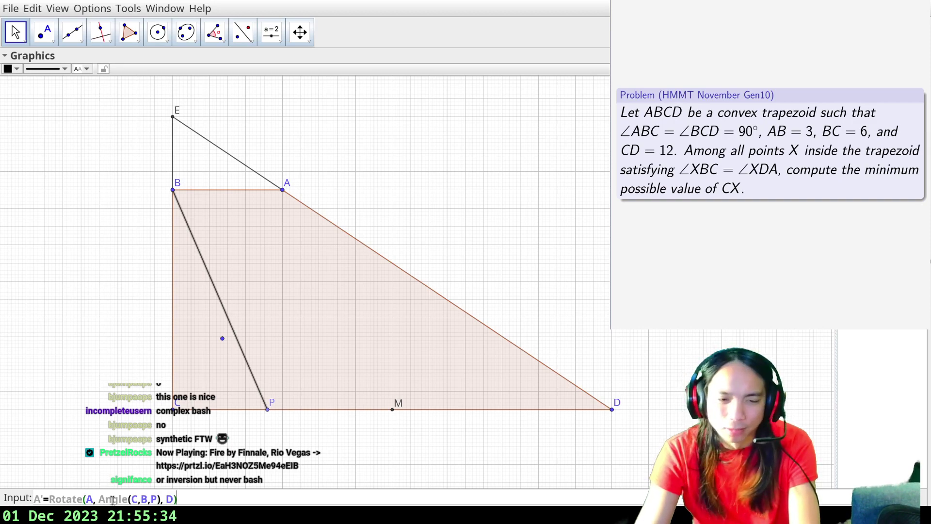
key(Return)
Create X where line DA' meets line BP, and draw segment DX.
text(X=I)
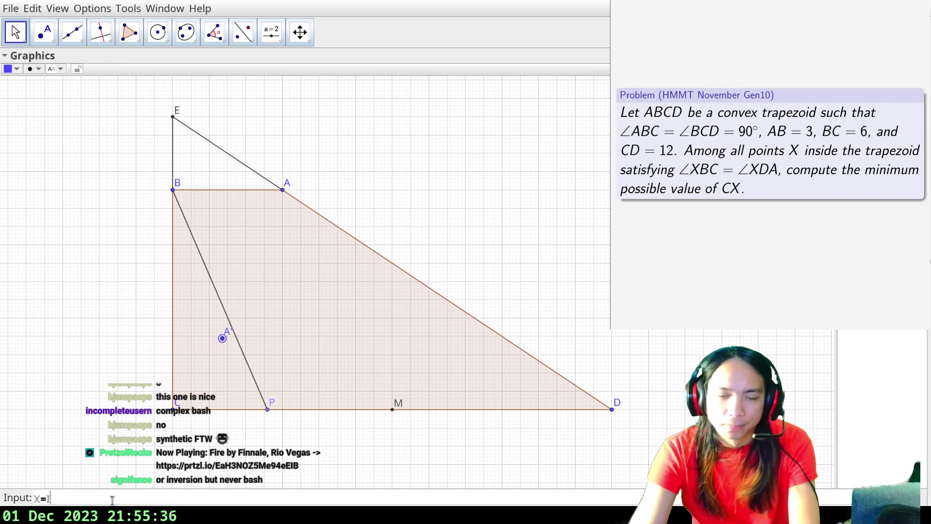
text(ntersect(Line(D, A'), Line(B, P)
key(Return)
text(DX=Segment(D, X)
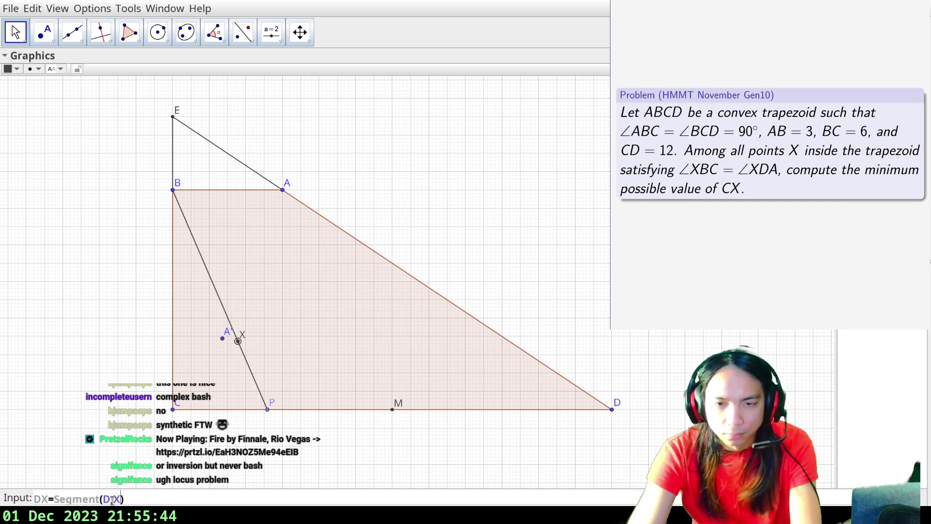
key(Return)
Measure angles ADX and CBP, both showing 23.34°.
text(Angle)
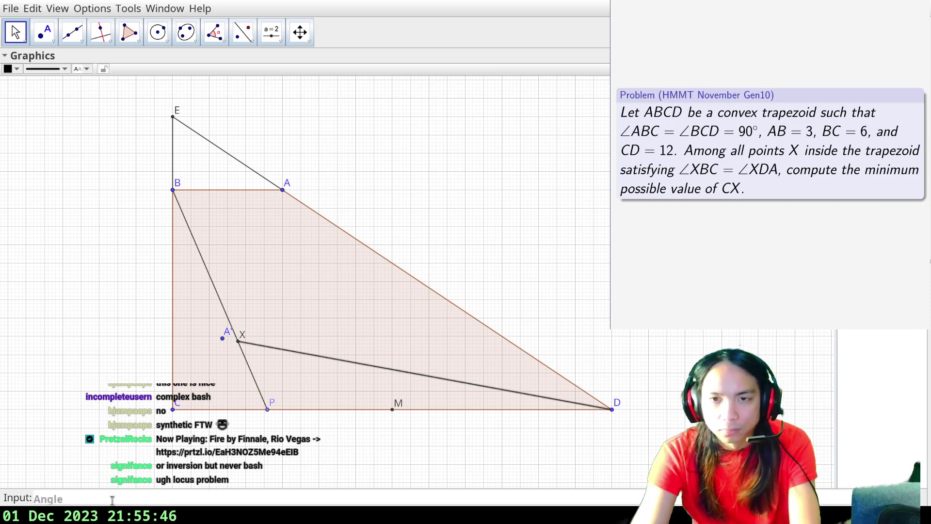
text((A,D,X)
key(Return)
text(Angle()
text(C,B,P)
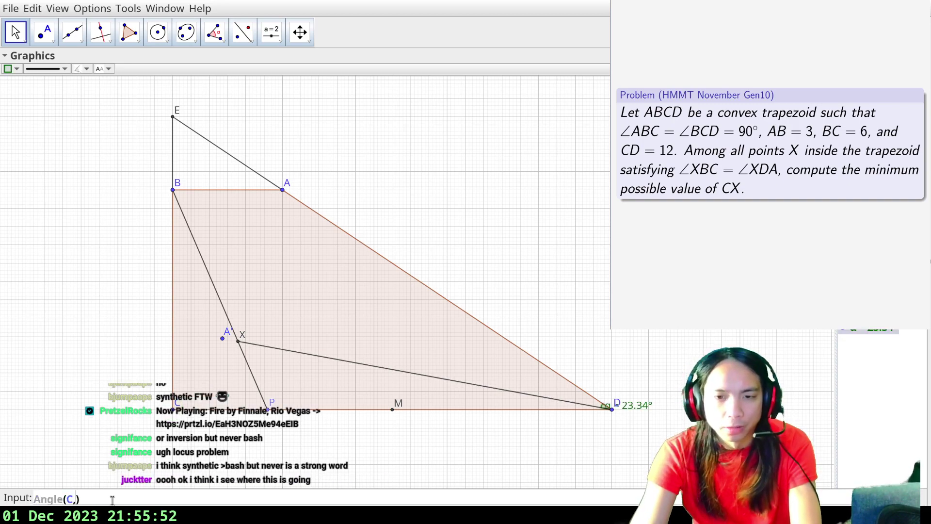
key(Return)
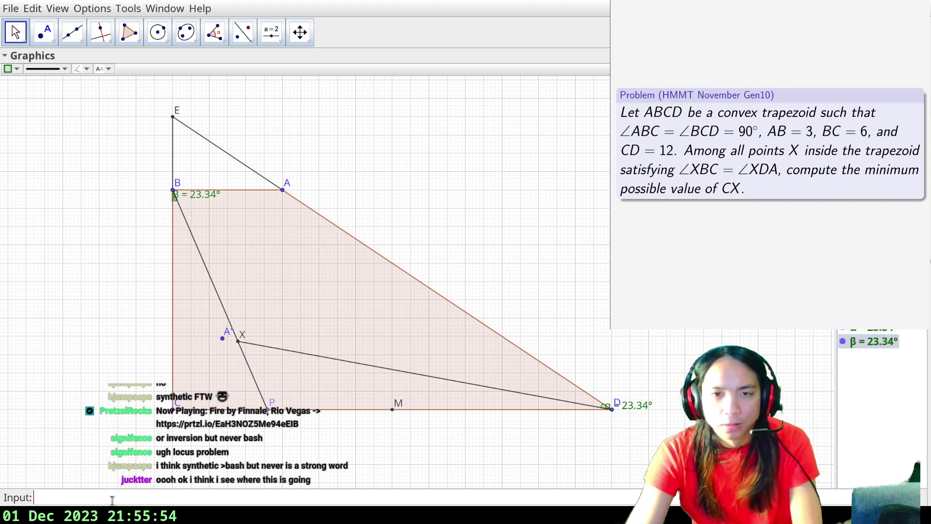
click(16, 32)
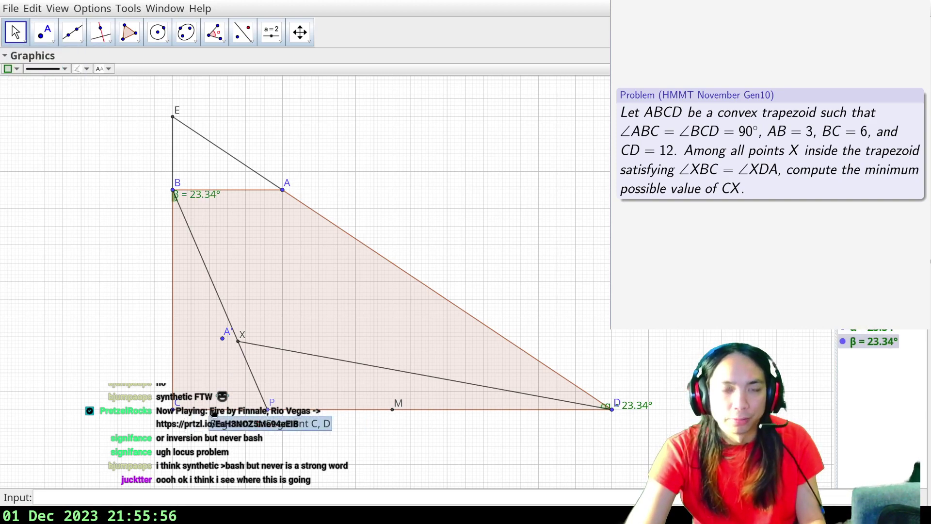